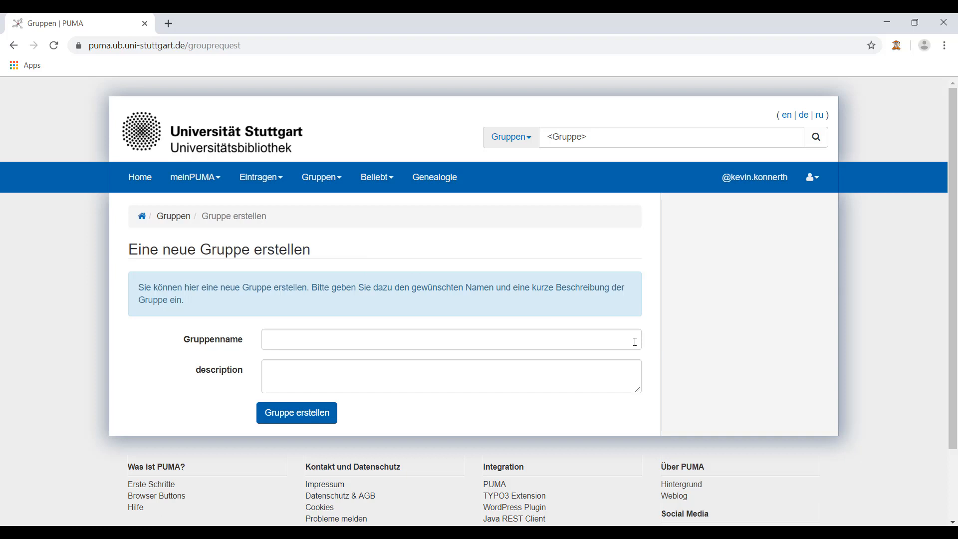
- Create a new group named Tutorials with the description "Hier lernt ihr viel hilfreiches"
click(295, 341)
text(T)
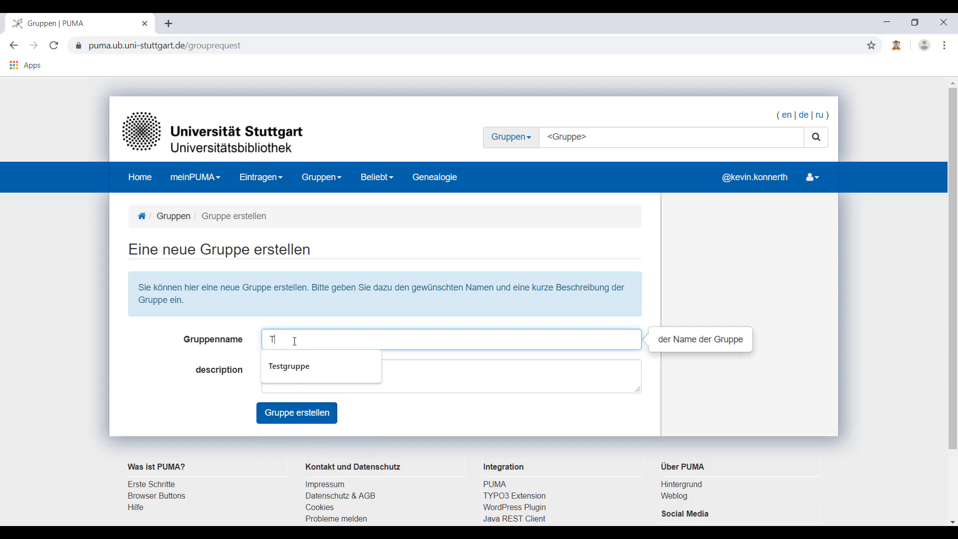
text(utorials)
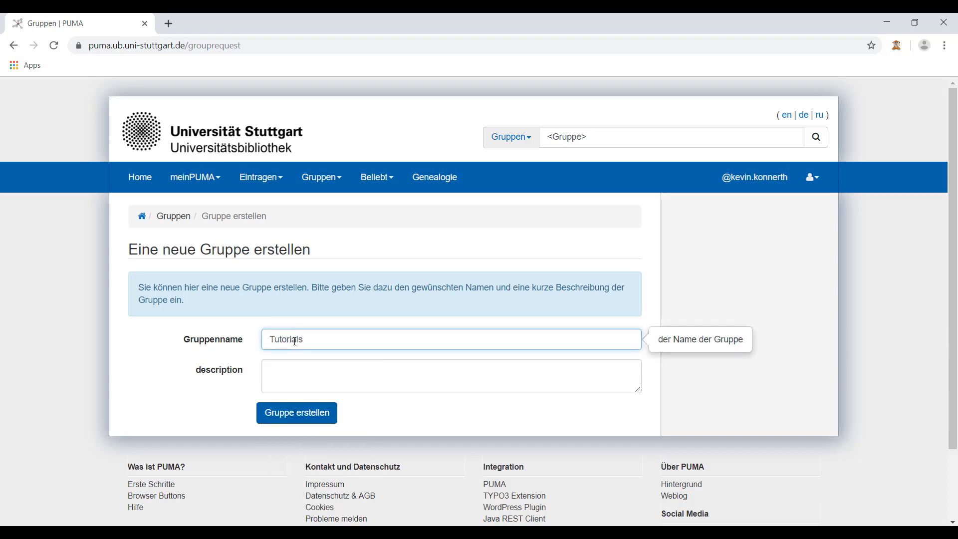
click(314, 367)
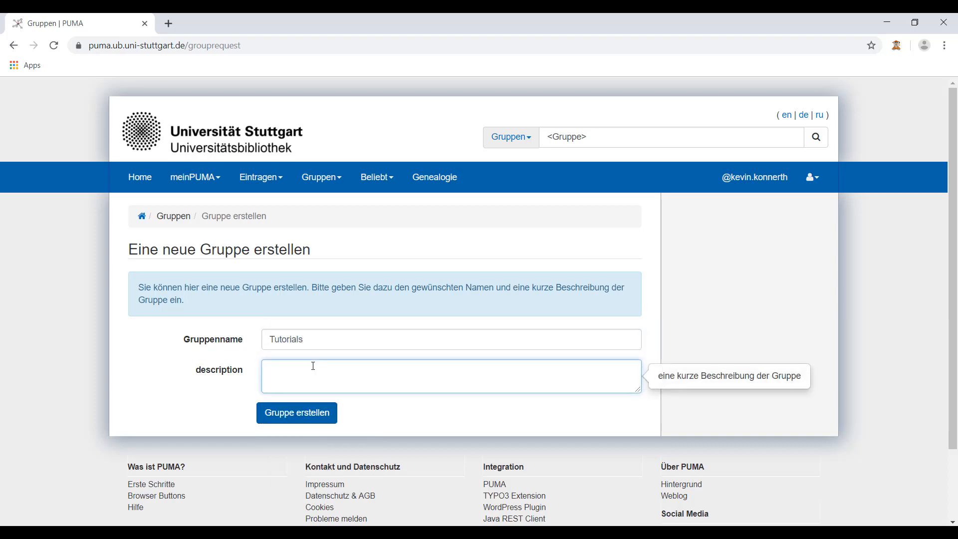
text(Hier lern)
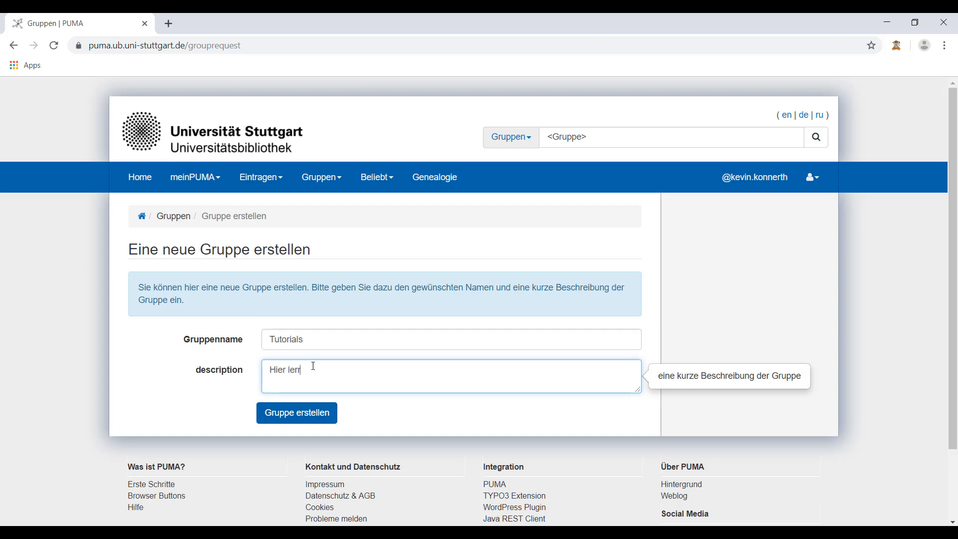
text(t ihr viel hilfreiches)
click(321, 407)
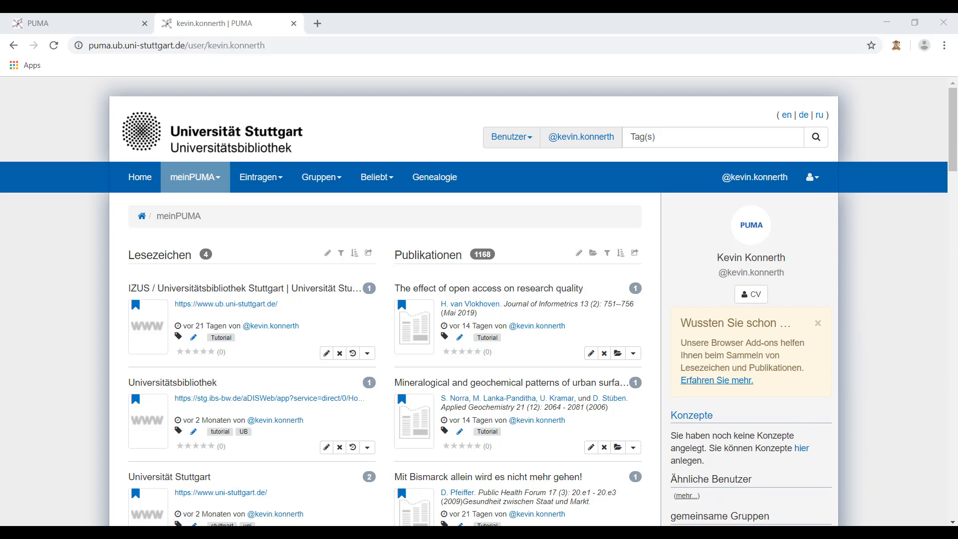
- Open the settings of the tutorials group and look through its general, contact and group options
click(331, 183)
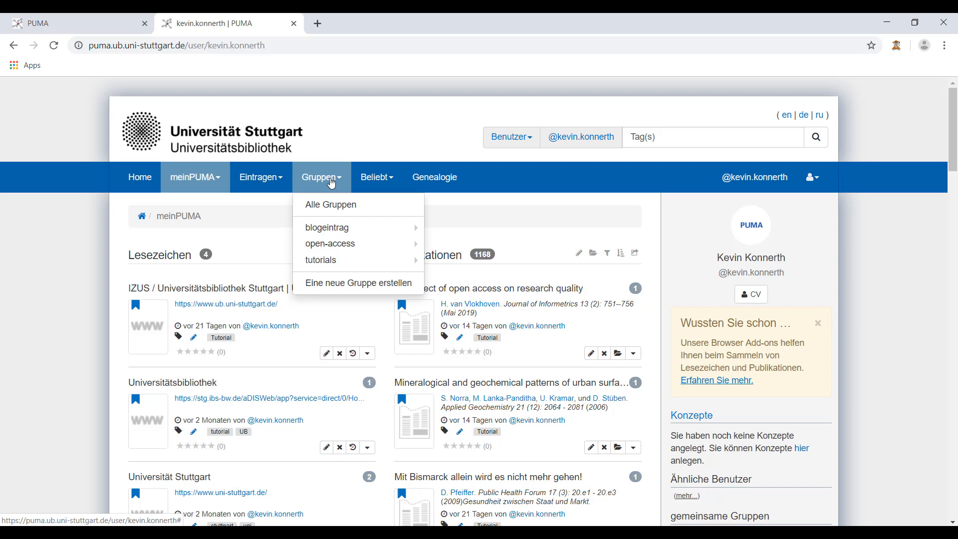
mouse_move(335, 262)
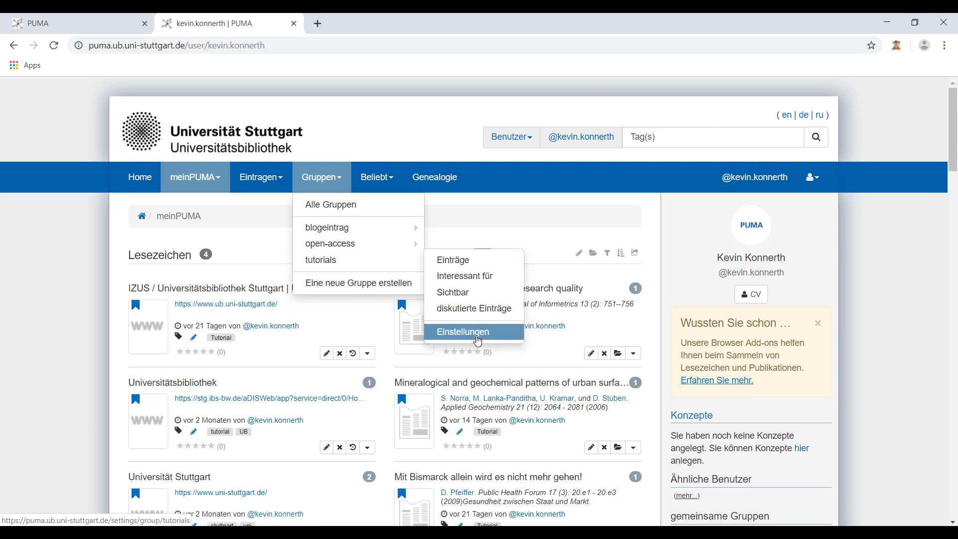
click(477, 339)
scroll(646, 332, down, 2)
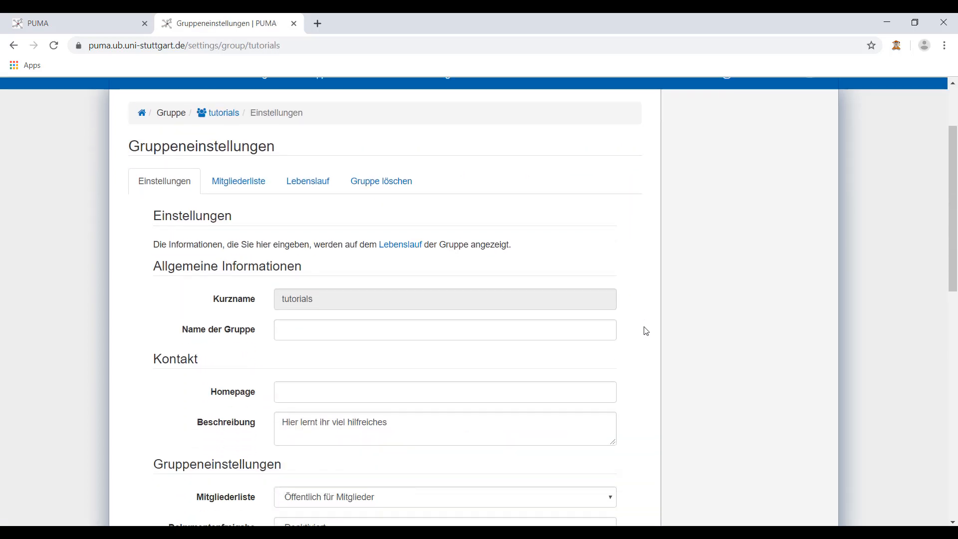
scroll(646, 331, down, 3)
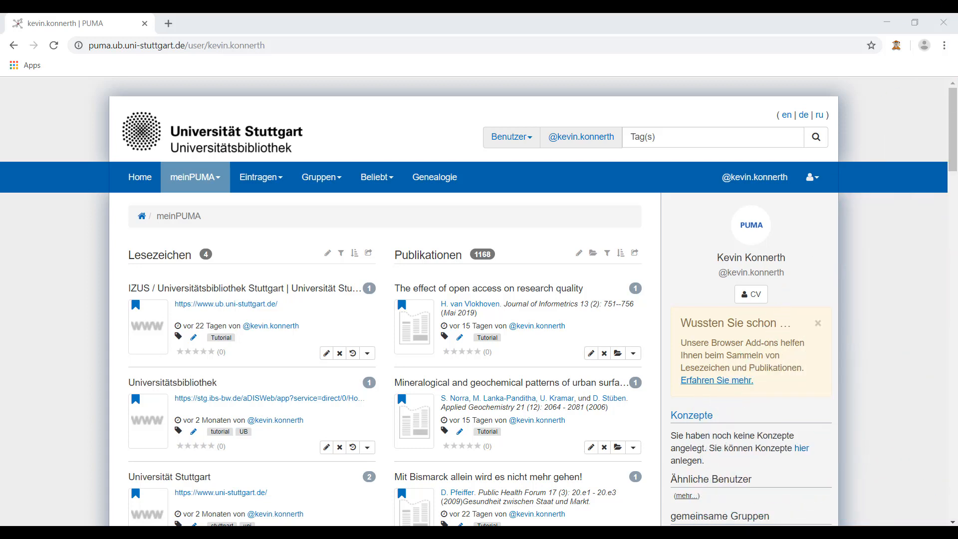
- Open the entries of the blogeintrag group and go from there to its group settings
click(322, 185)
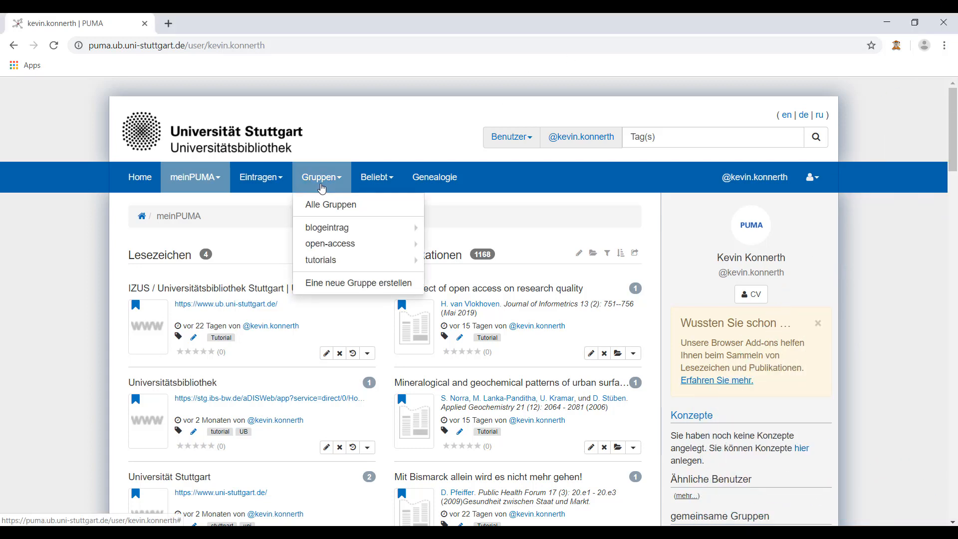
mouse_move(324, 228)
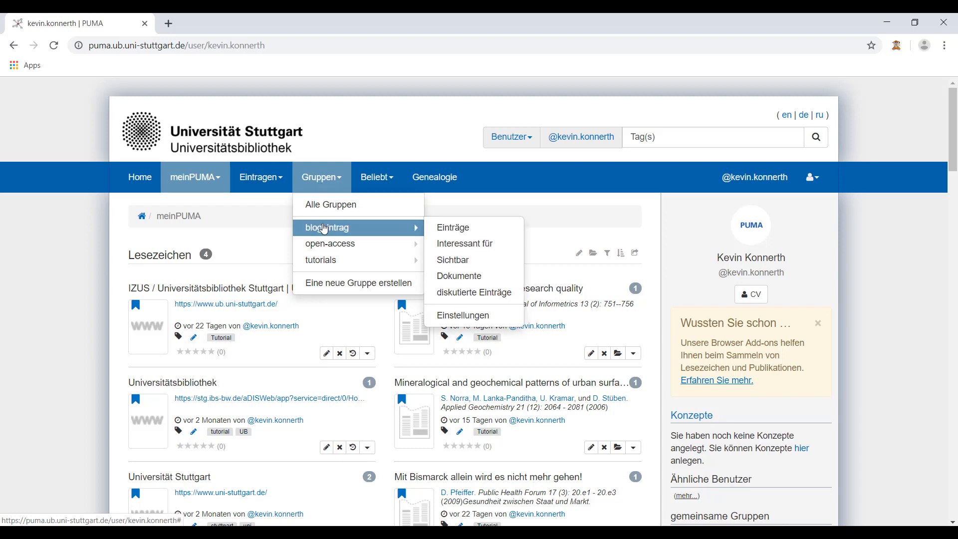
click(452, 229)
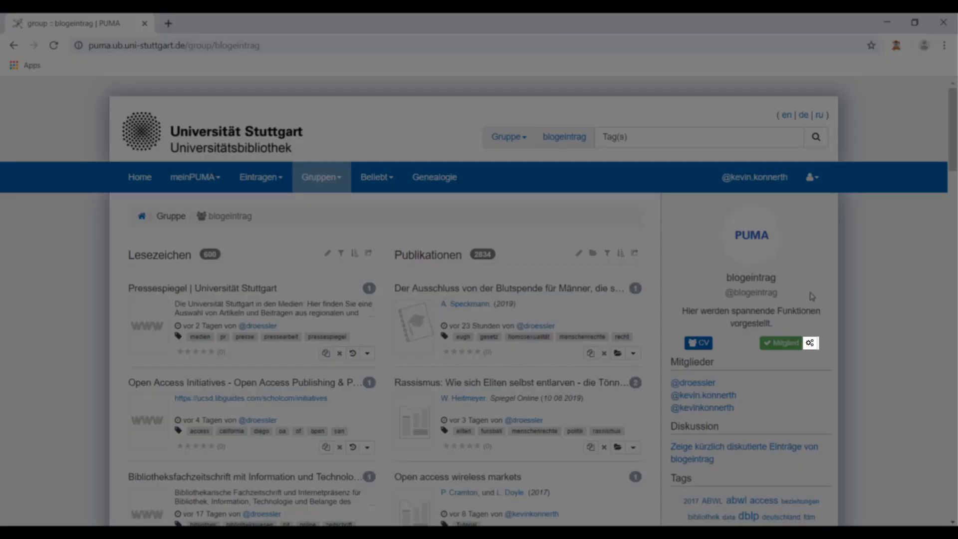
click(810, 343)
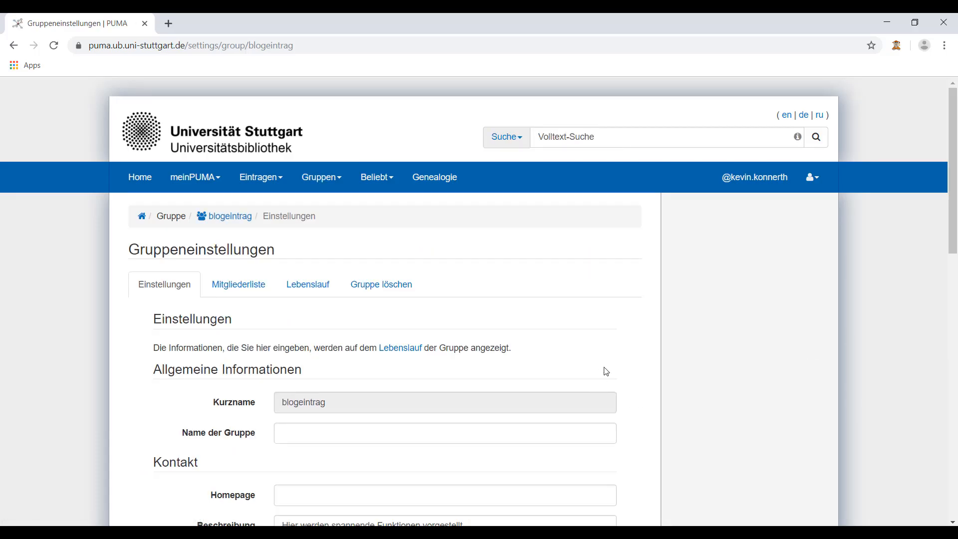
- Show the blogeintrag group's member list and assign the moderator role to the last listed member
click(255, 285)
scroll(863, 428, down, 3)
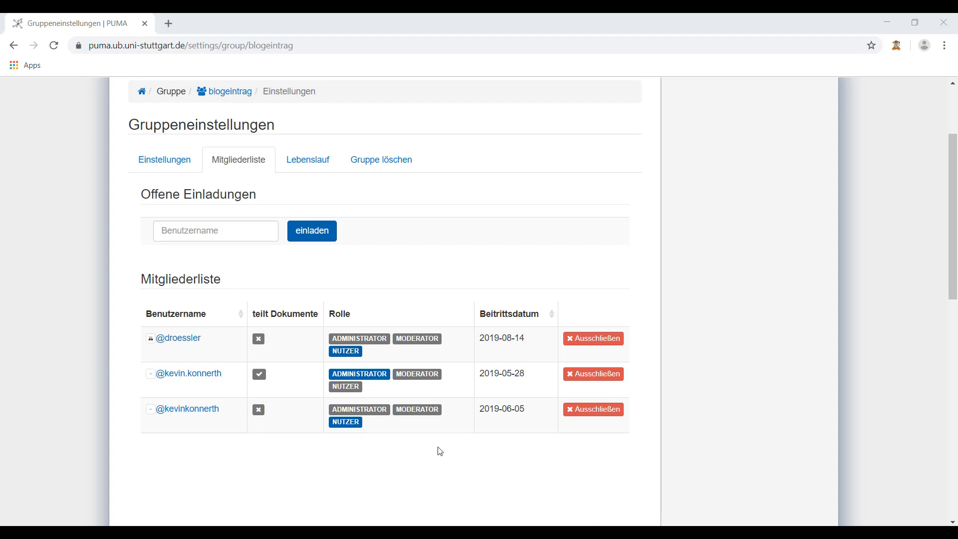
click(418, 412)
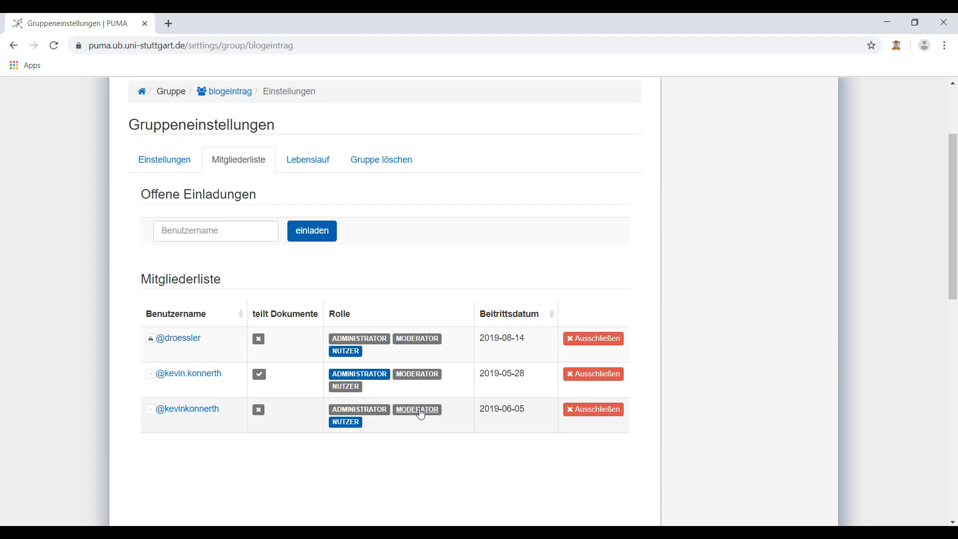
scroll(454, 465, down, 4)
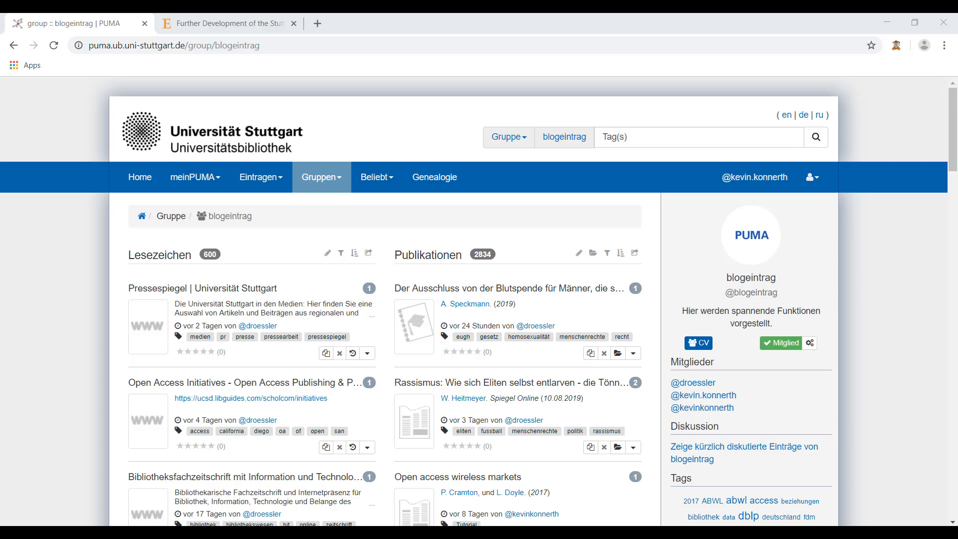
- Switch to the ScienceDirect article on the Stuttgart Enterprise Model and import it into PUMA as a publication with the browser add-on
click(225, 23)
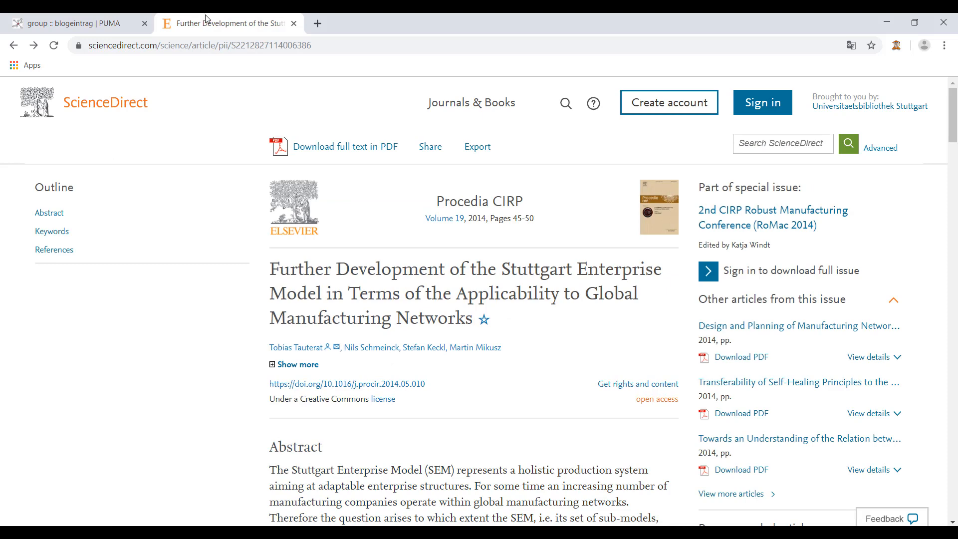
click(896, 45)
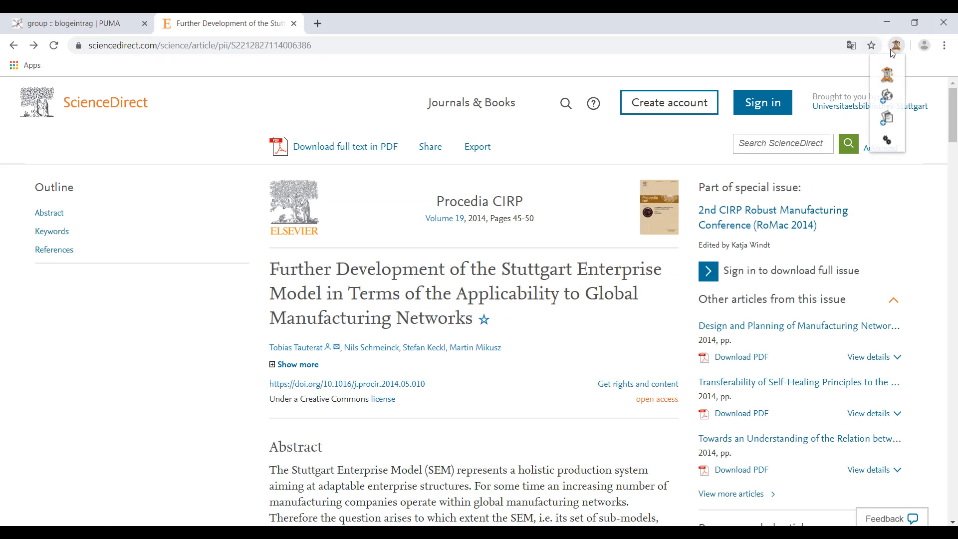
click(888, 122)
- Tag the imported publication with Tutorial and address it to the blogeintrag group with a for: tag
scroll(866, 179, down, 8)
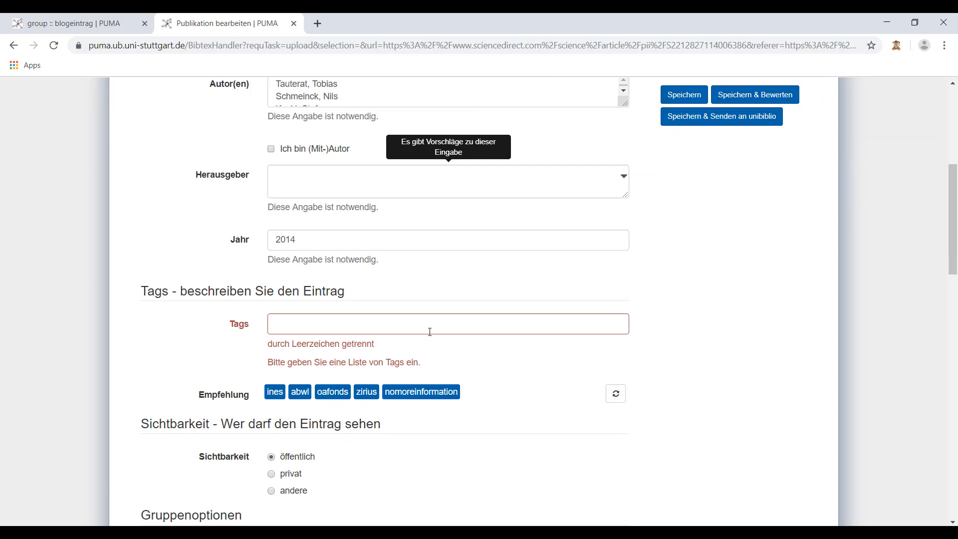
click(423, 327)
text(Tutorial)
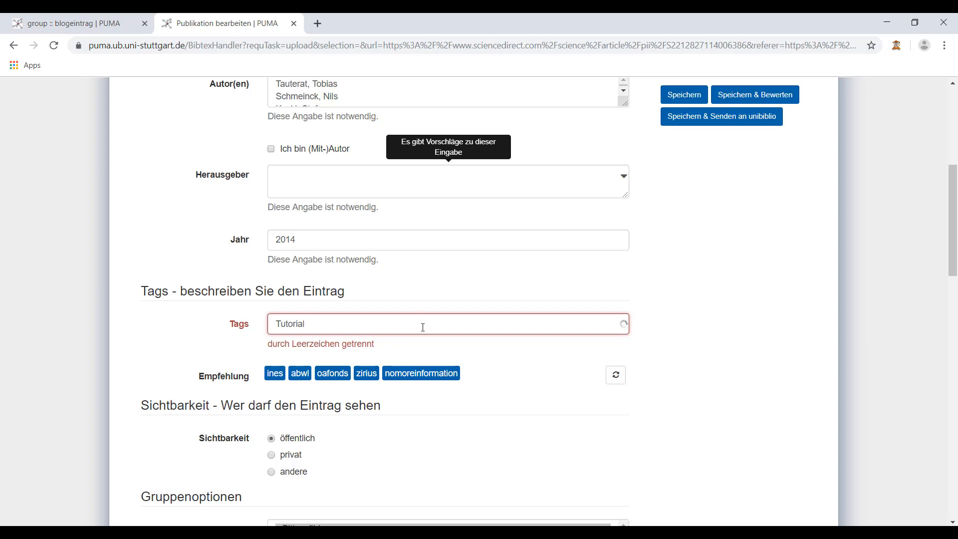
text(for:)
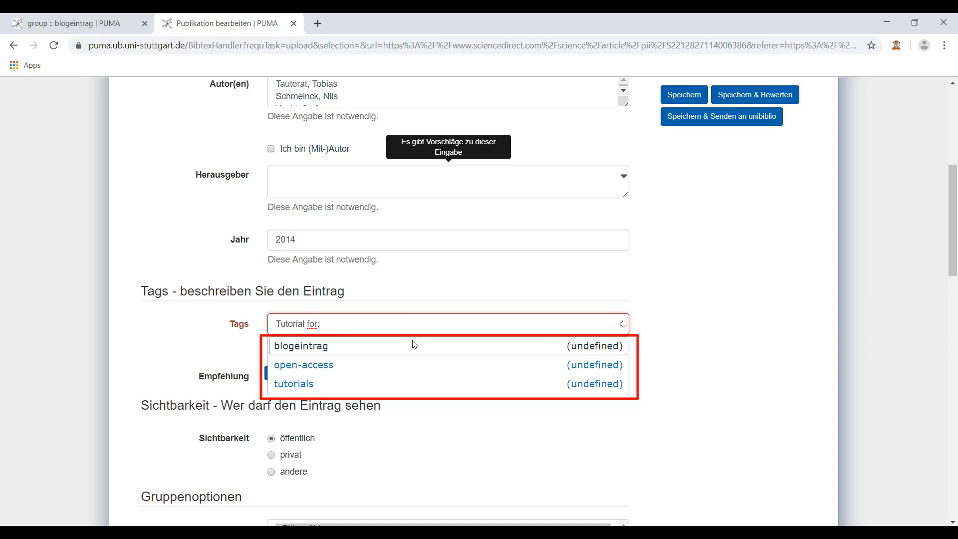
click(413, 345)
- Save the publication entry and return to the blogeintrag group page
scroll(544, 368, down, 5)
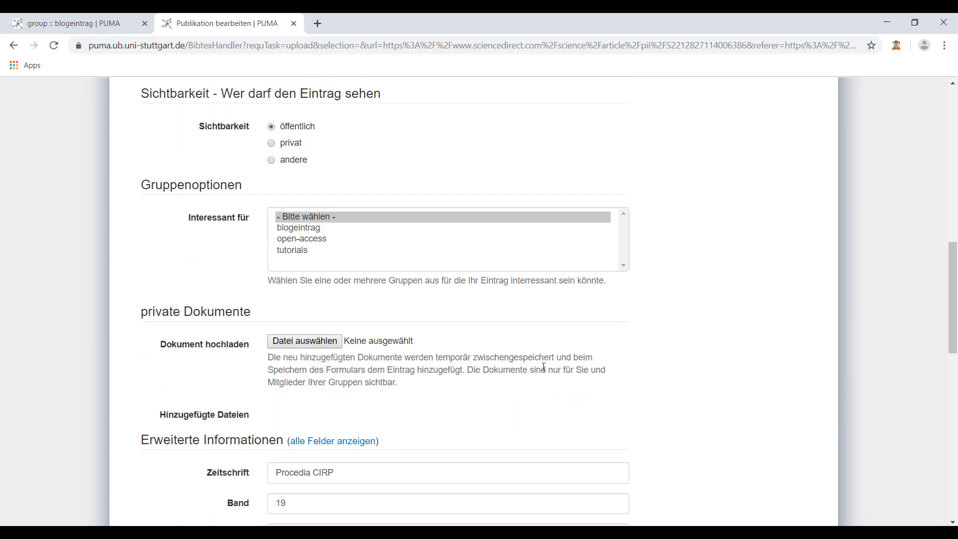
scroll(544, 367, down, 10)
click(283, 319)
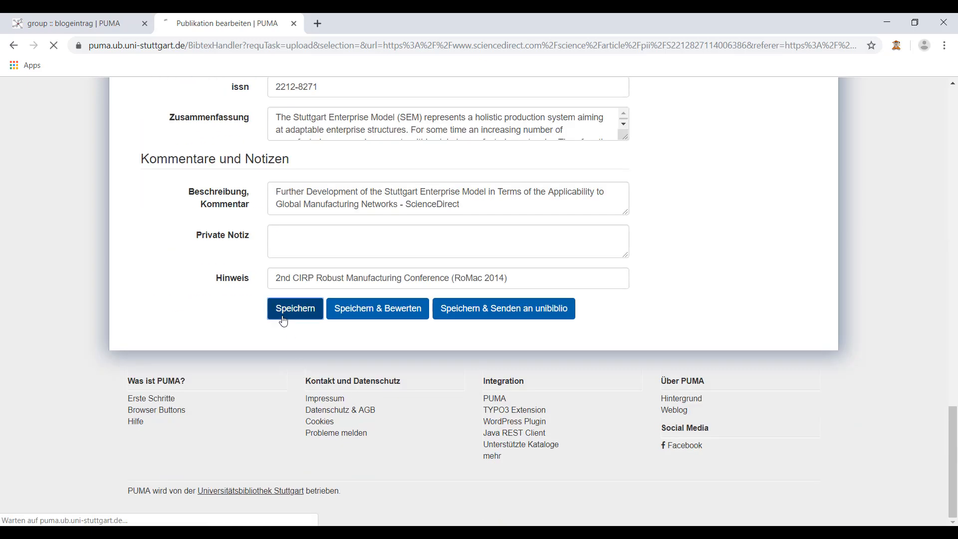
click(45, 23)
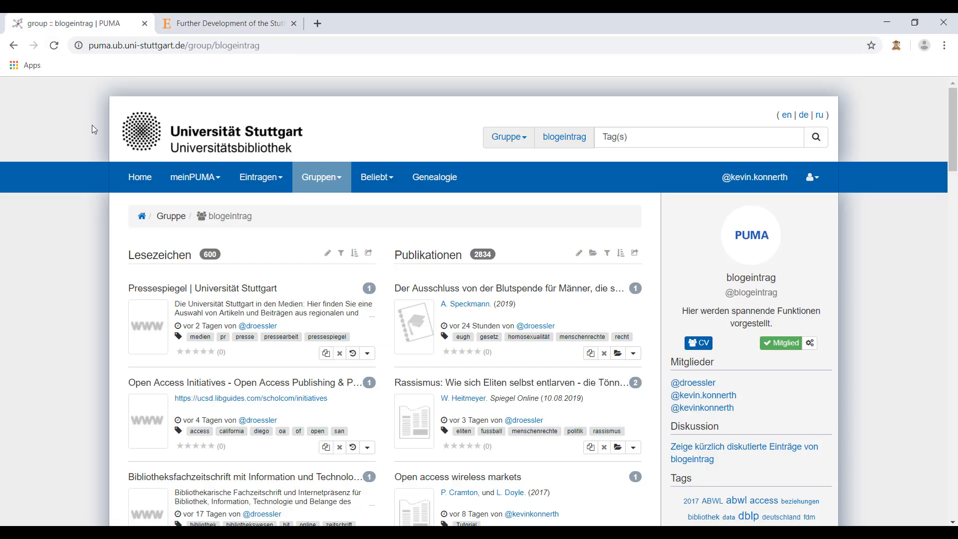
click(140, 177)
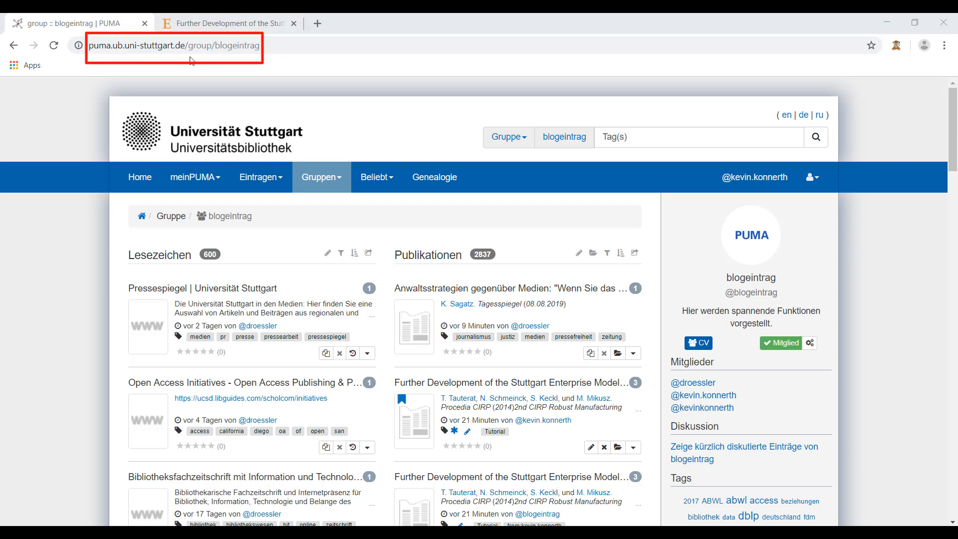
- Replace group with user in the blogeintrag page address and review the publications on that user page
drag(188, 46, 212, 46)
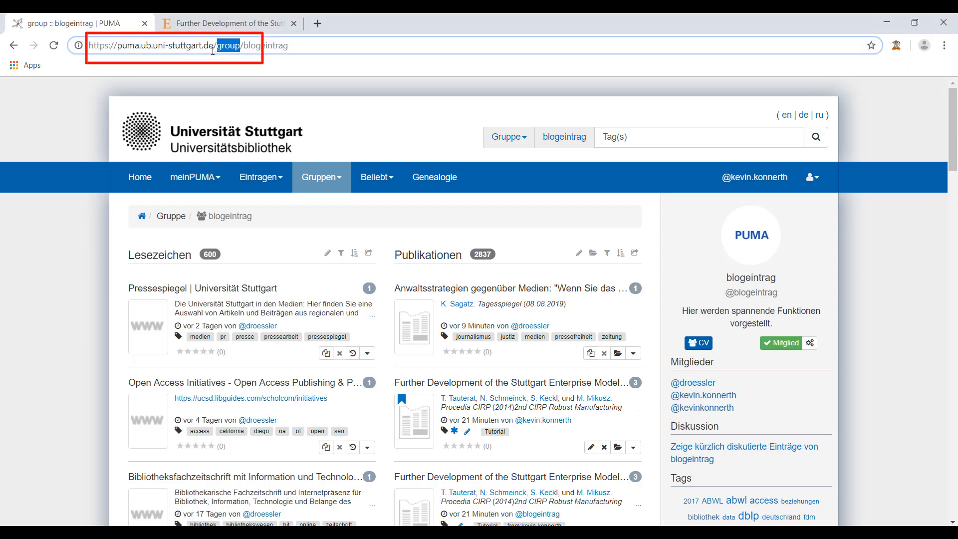
text(user)
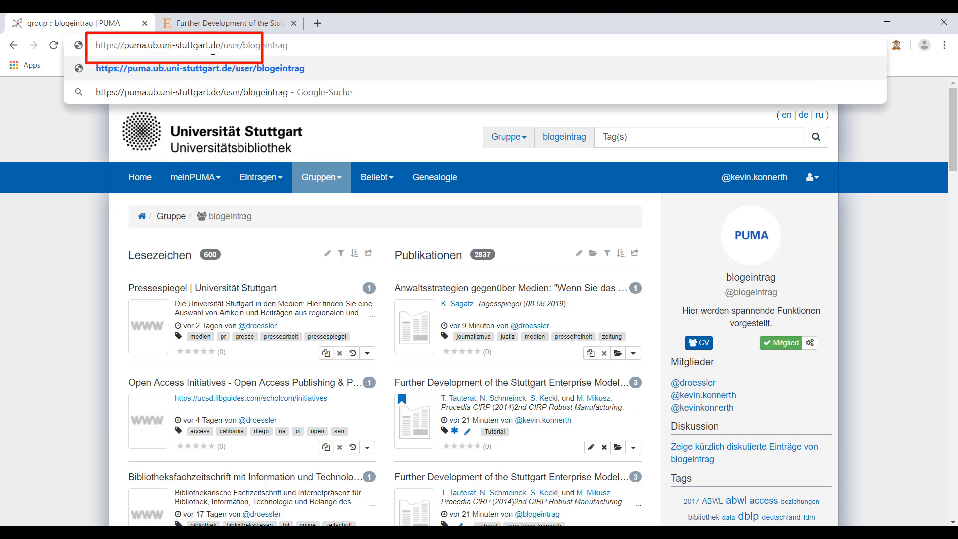
key(Return)
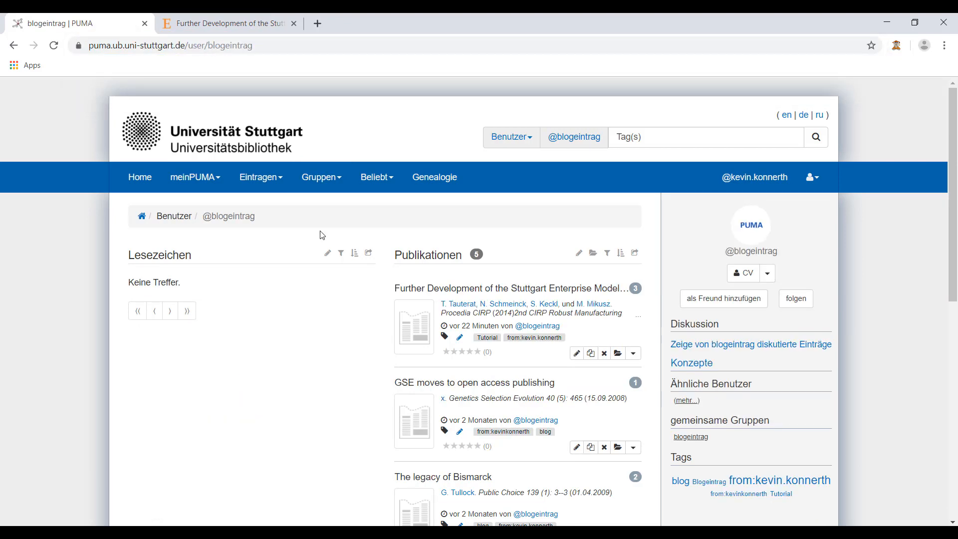
scroll(259, 310, down, 2)
scroll(234, 307, down, 2)
scroll(217, 305, up, 1)
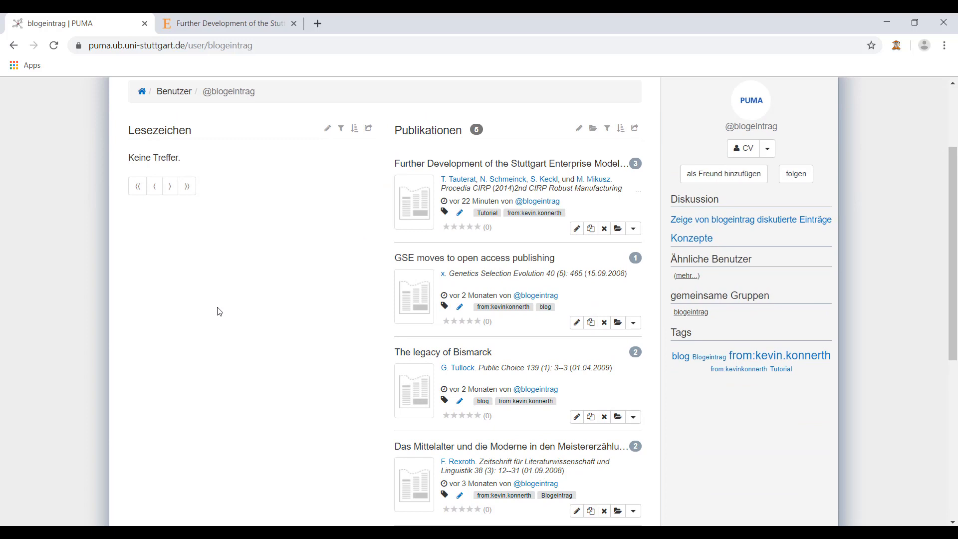